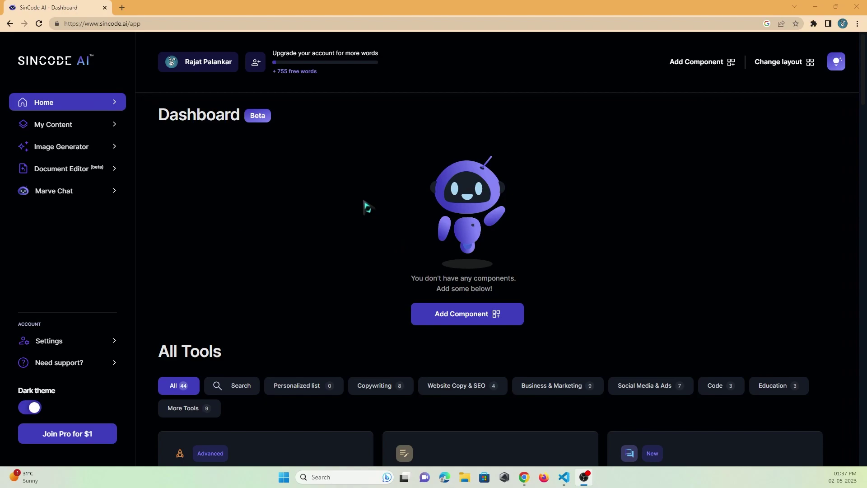
Look through the full list of AI tools on the dashboard and check the account's free-word allowance.
scroll(367, 207, down, 3)
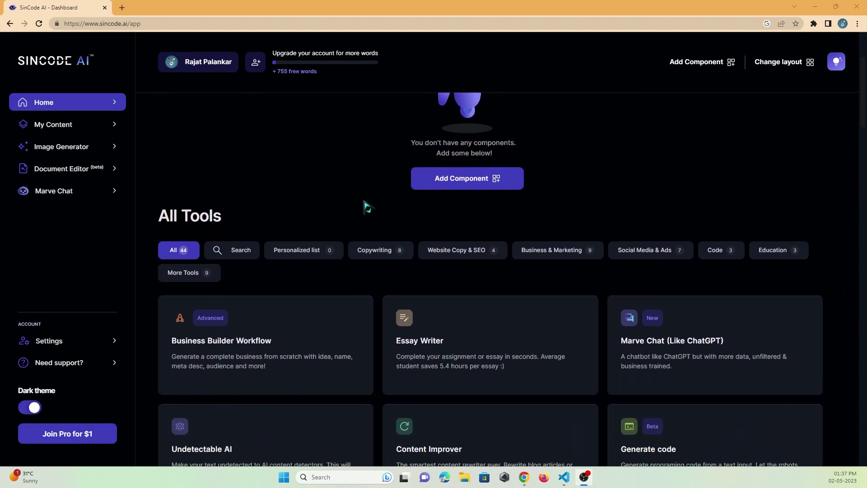
scroll(367, 207, down, 3)
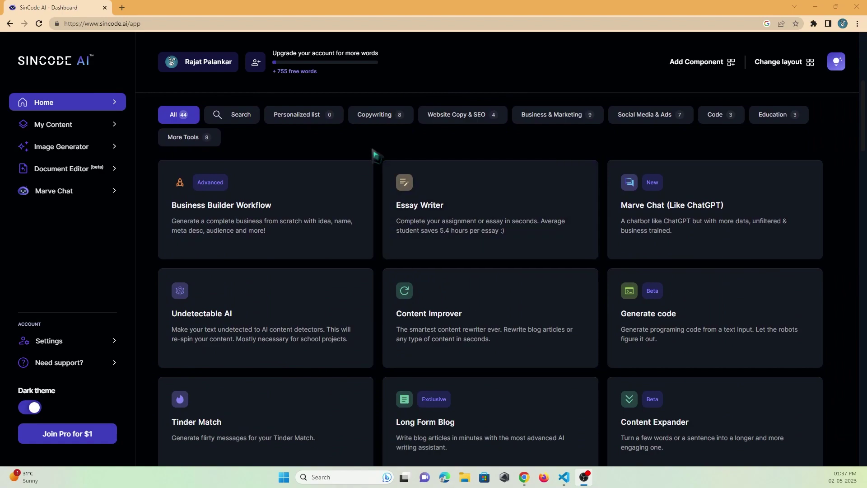
scroll(226, 209, up, 4)
scroll(370, 271, down, 3)
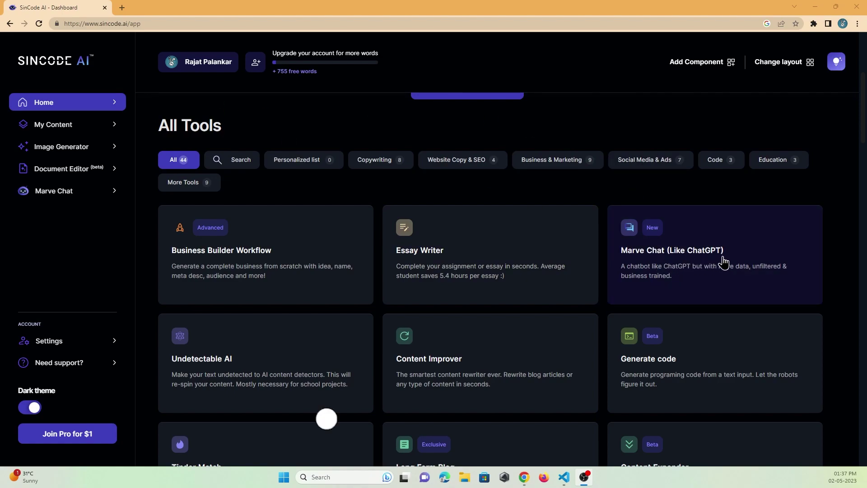
scroll(440, 184, down, 2)
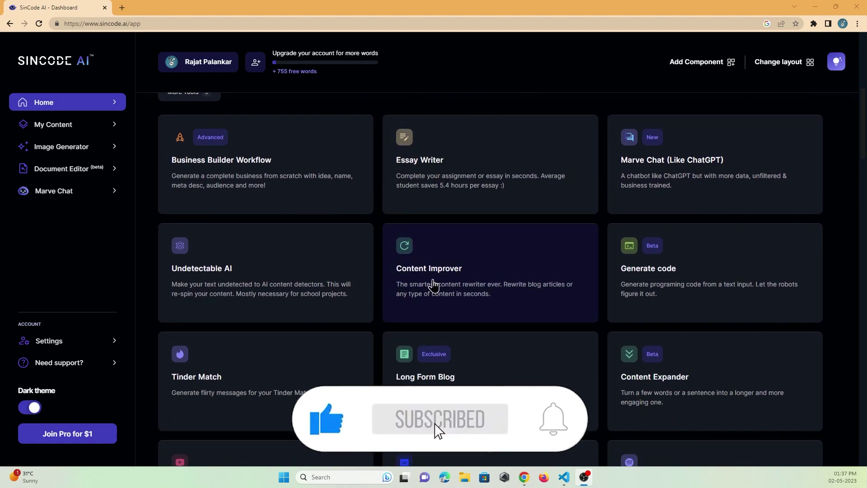
scroll(450, 264, down, 4)
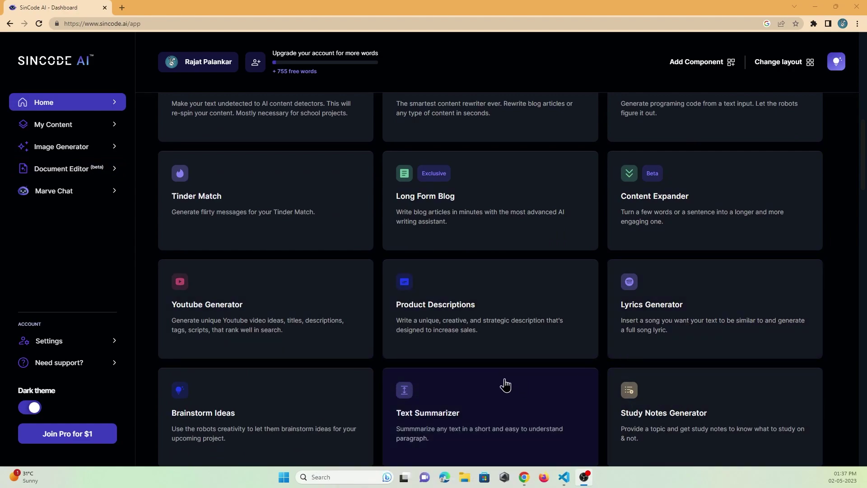
scroll(434, 379, down, 8)
scroll(403, 355, down, 16)
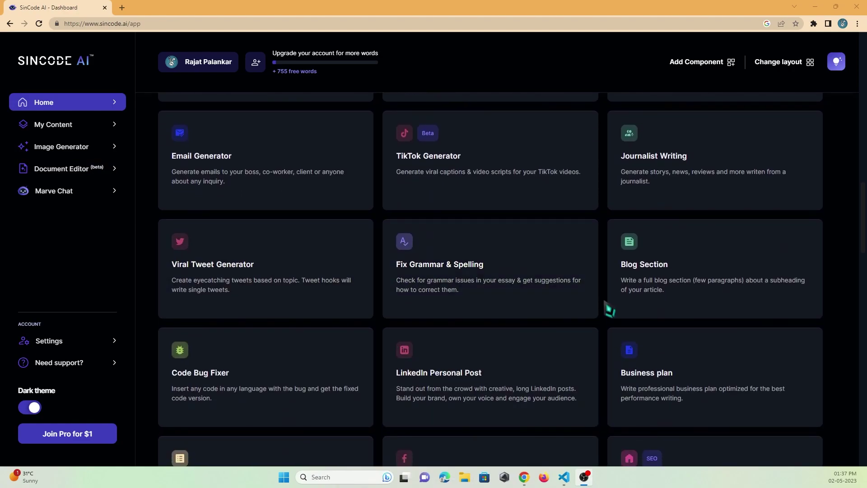
scroll(441, 301, down, 5)
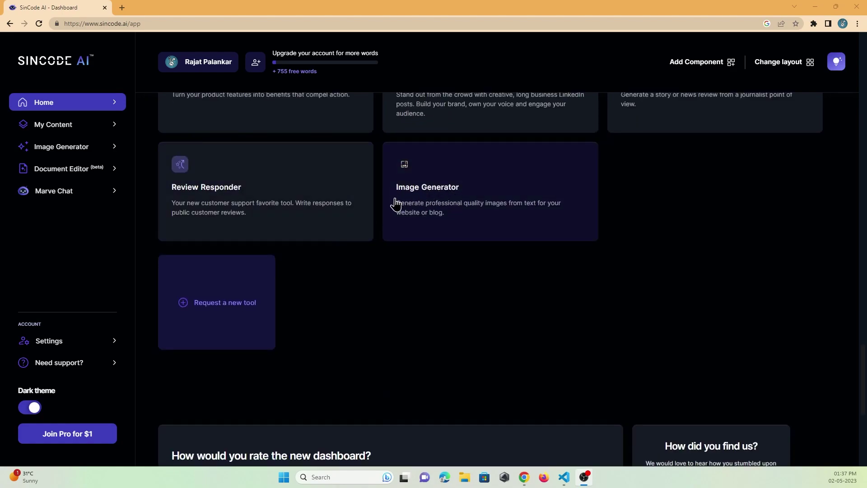
scroll(493, 336, up, 15)
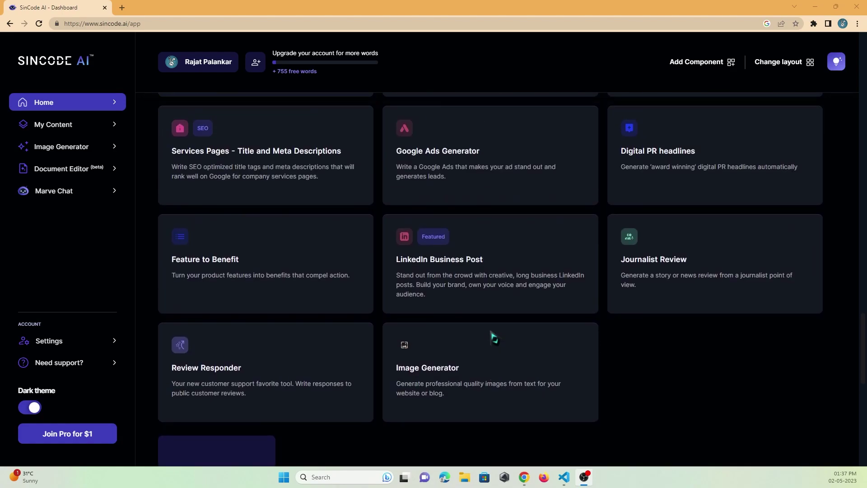
scroll(494, 346, up, 6)
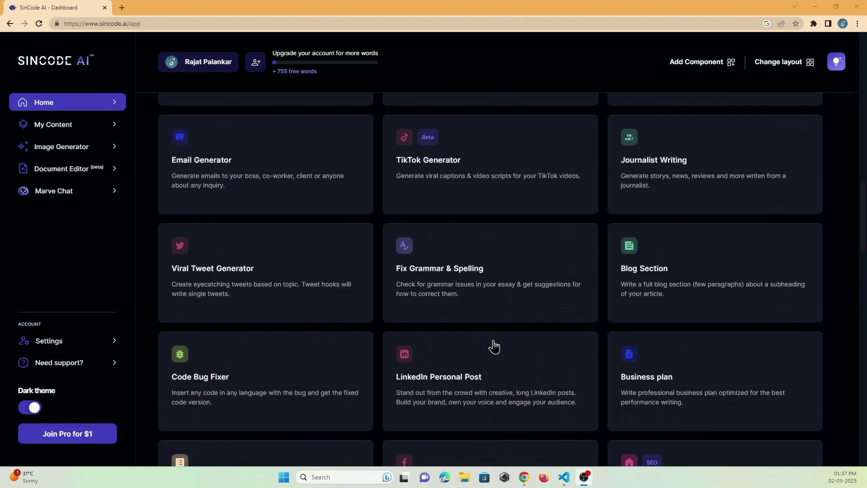
scroll(493, 346, up, 19)
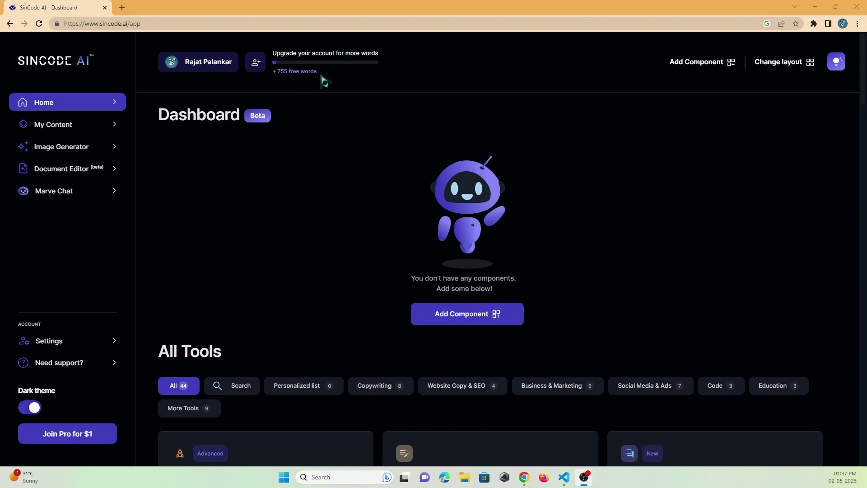
drag(321, 82, 277, 83)
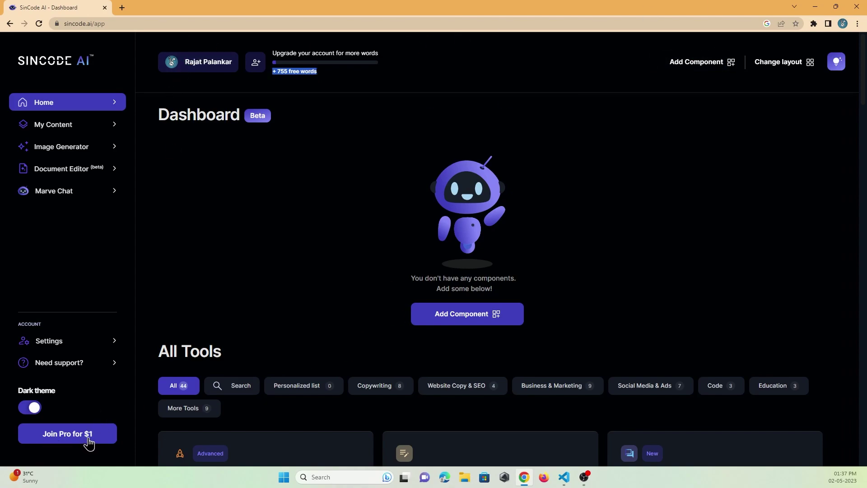
Open the Youtube Generator and generate one English result for Topic Ideas with the video topic left blank.
scroll(628, 236, down, 5)
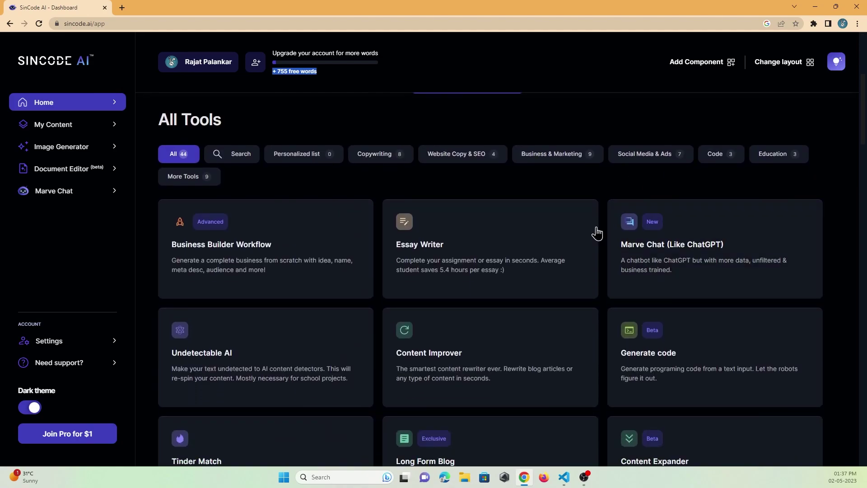
scroll(503, 228, down, 5)
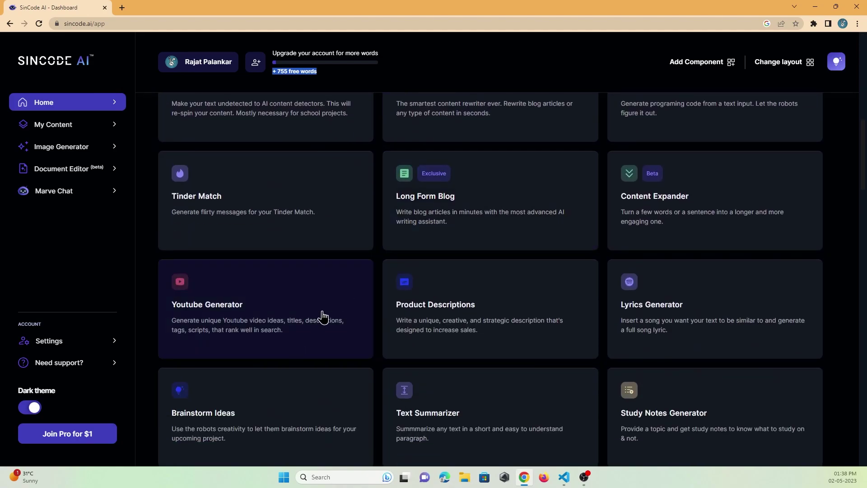
scroll(322, 316, down, 1)
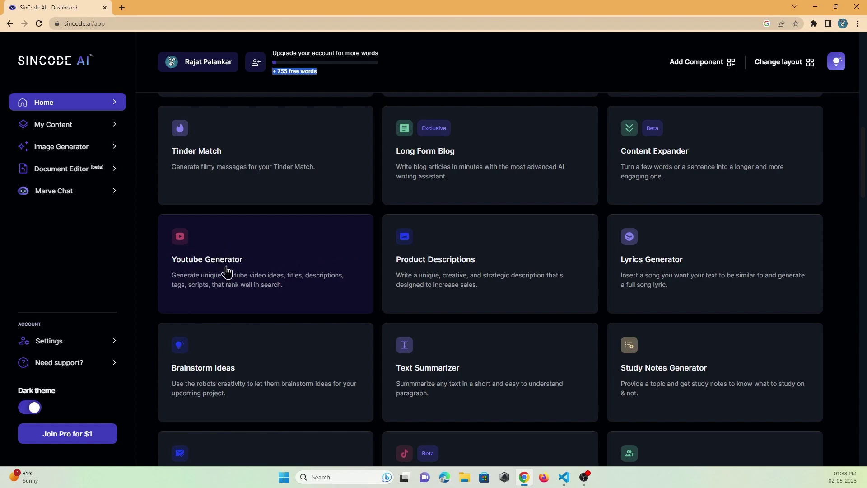
click(208, 264)
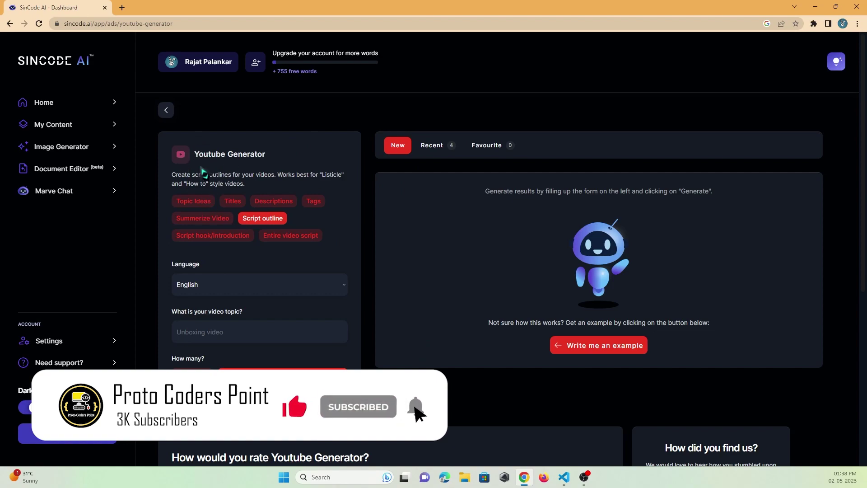
click(201, 207)
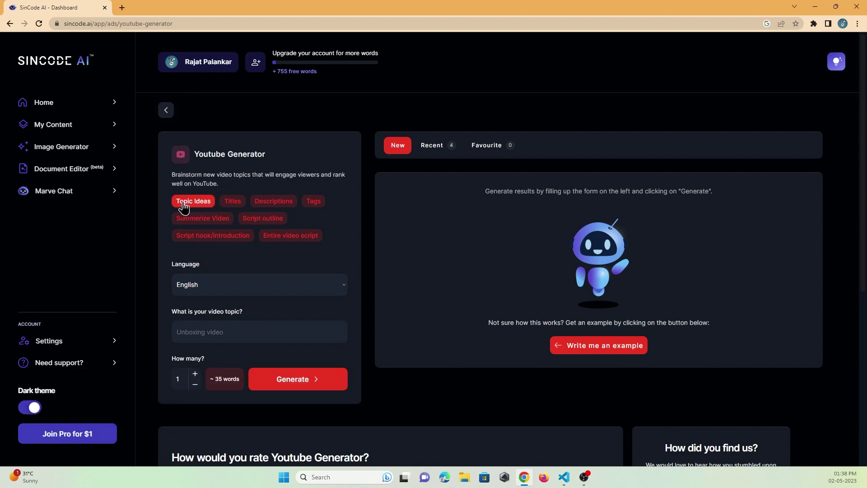
click(283, 381)
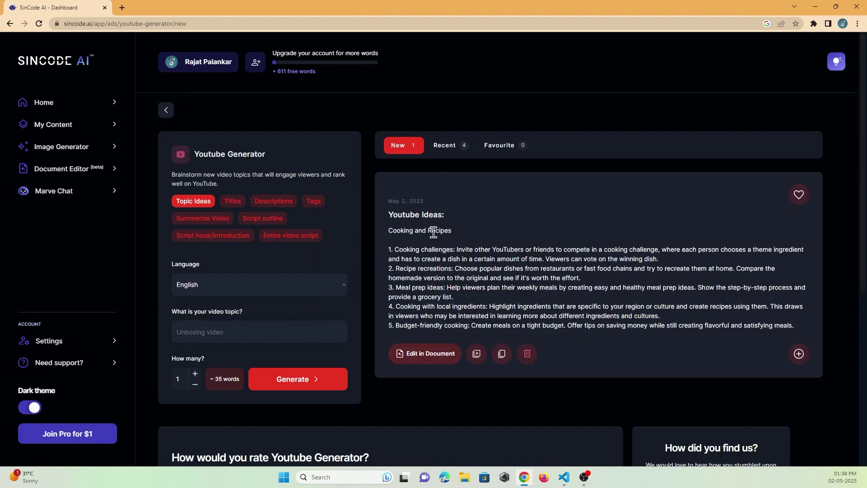
Enter flutter as the video topic and generate one topic idea in English.
scroll(447, 261, down, 3)
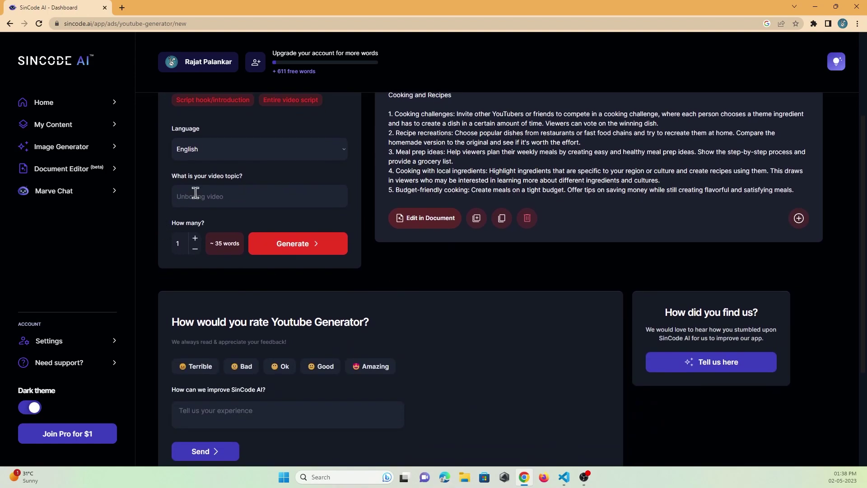
scroll(213, 204, up, 1)
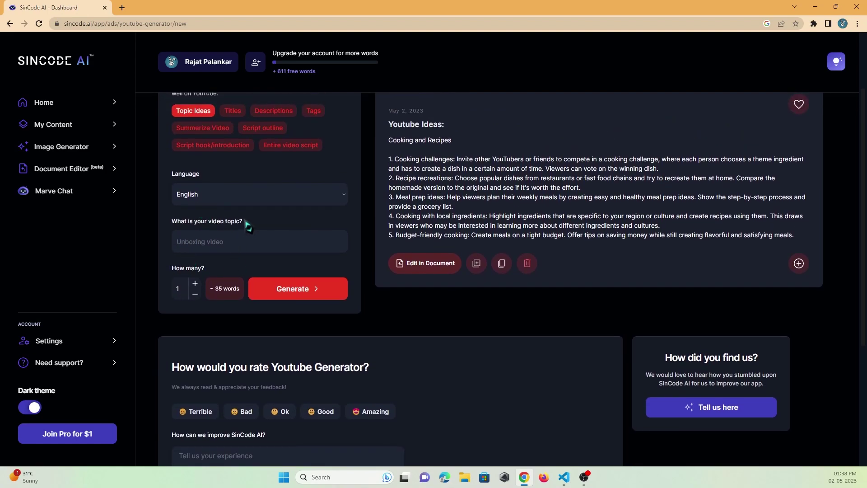
drag(246, 222, 174, 224)
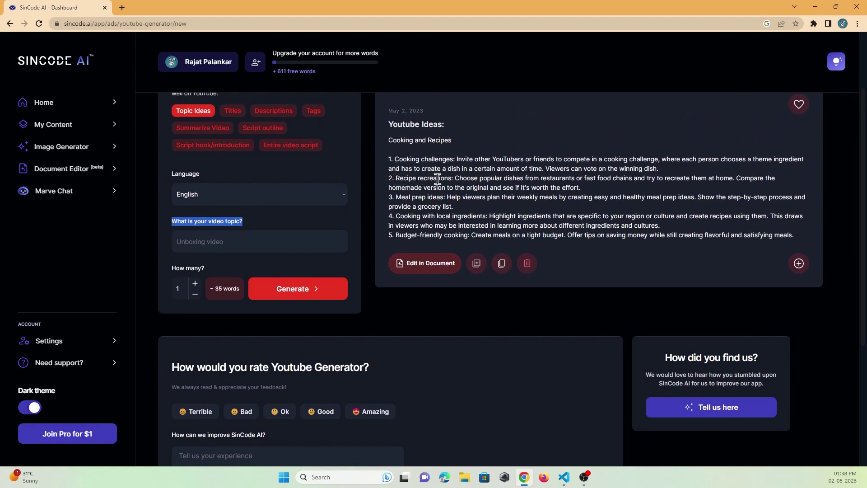
click(218, 242)
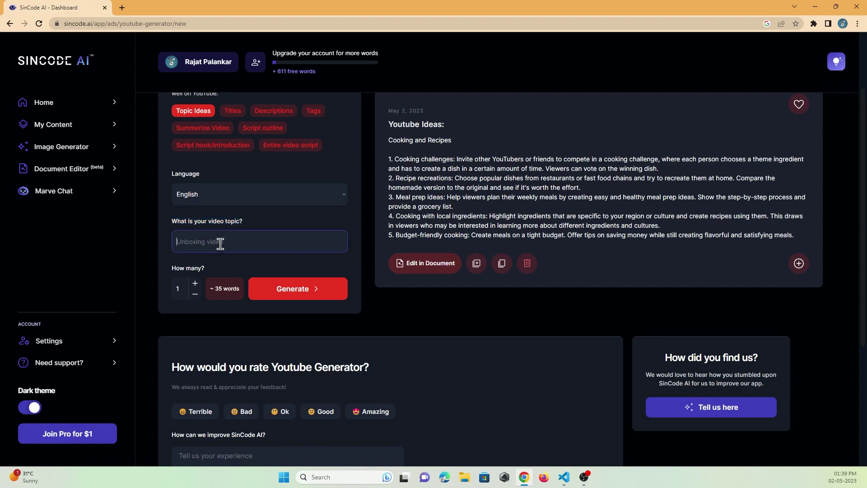
scroll(212, 244, up, 2)
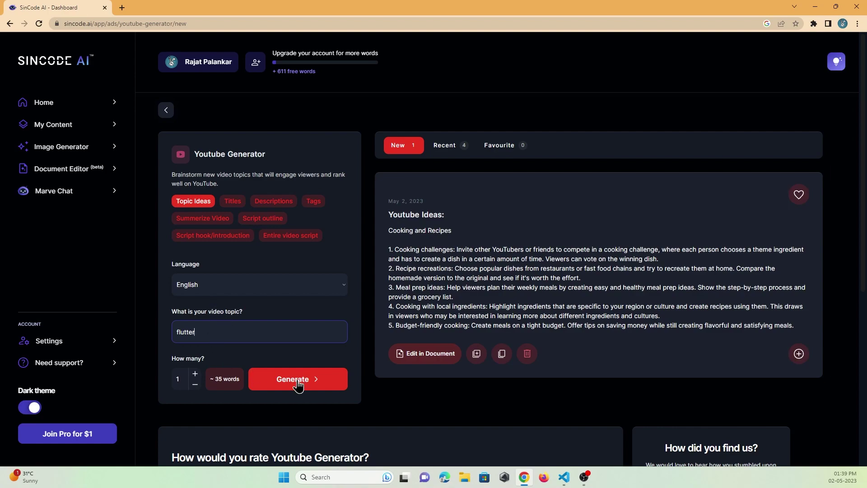
Read the generated flutter video idea, and review the recent results including the script outline about completer in flutter.
scroll(299, 386, down, 1)
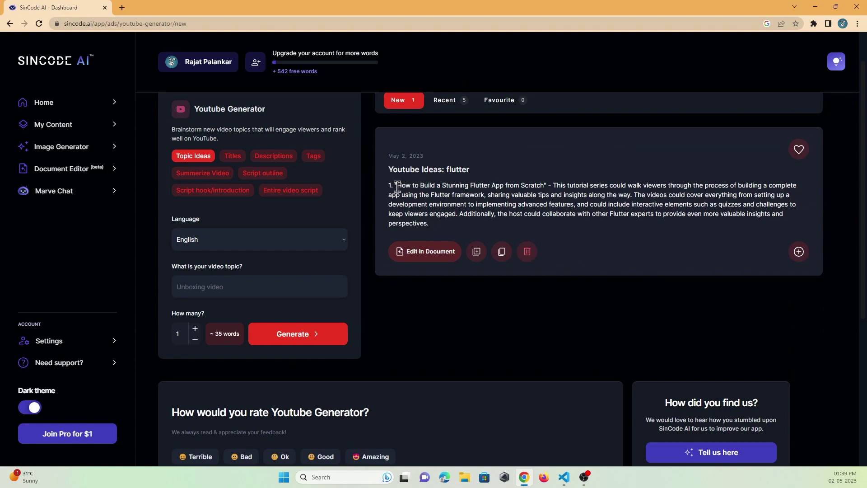
drag(398, 186, 447, 234)
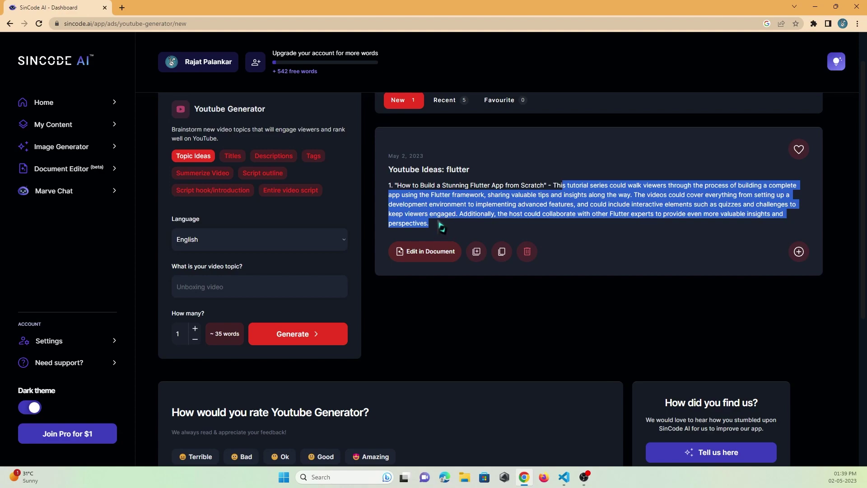
scroll(411, 215, up, 1)
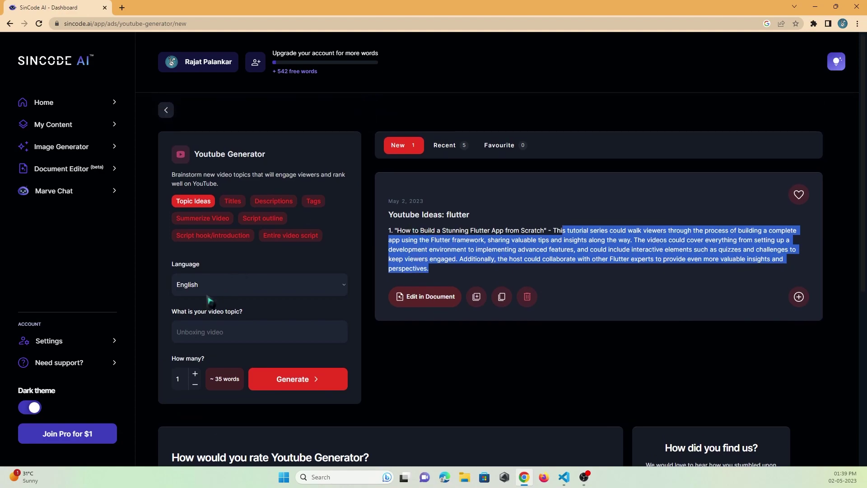
click(443, 151)
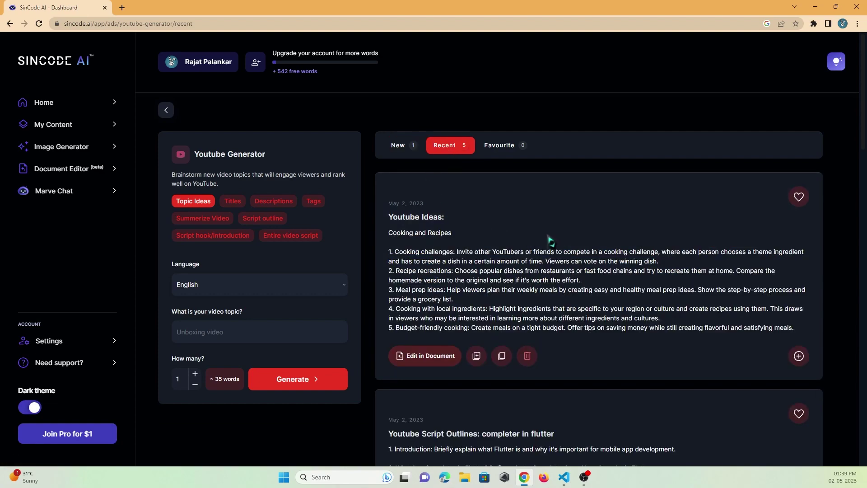
scroll(547, 249, down, 3)
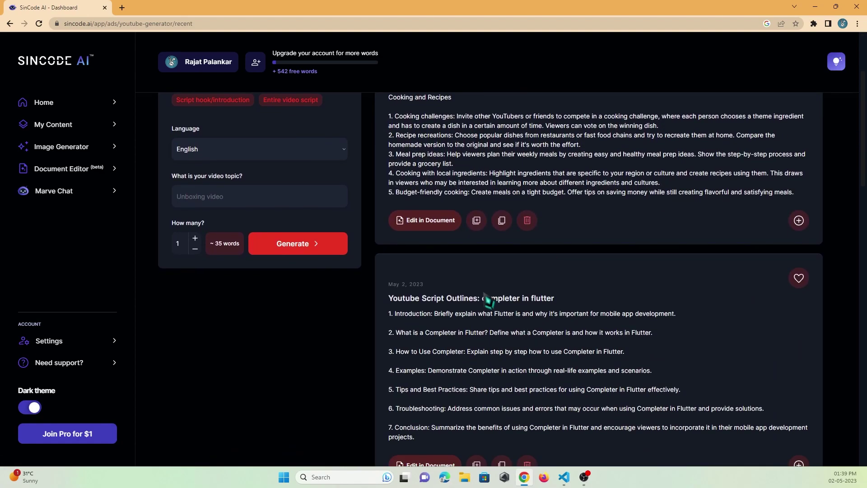
drag(482, 298, 560, 304)
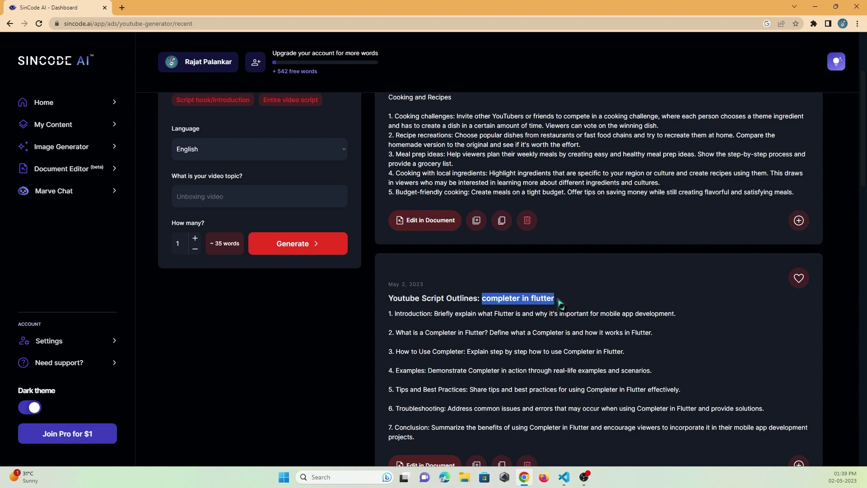
scroll(250, 216, up, 2)
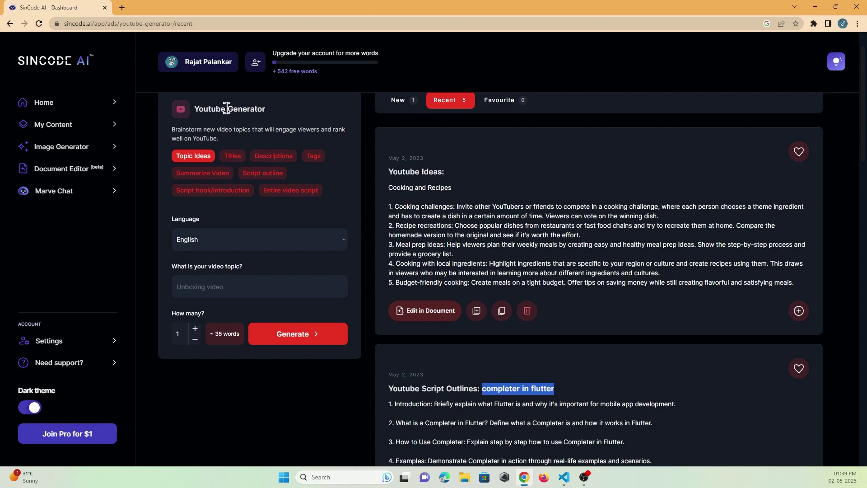
Go through the Youtube Generator's Titles, Descriptions, Tags, Summerize Video and Script outline modes and examine the input fields each one offers.
click(235, 157)
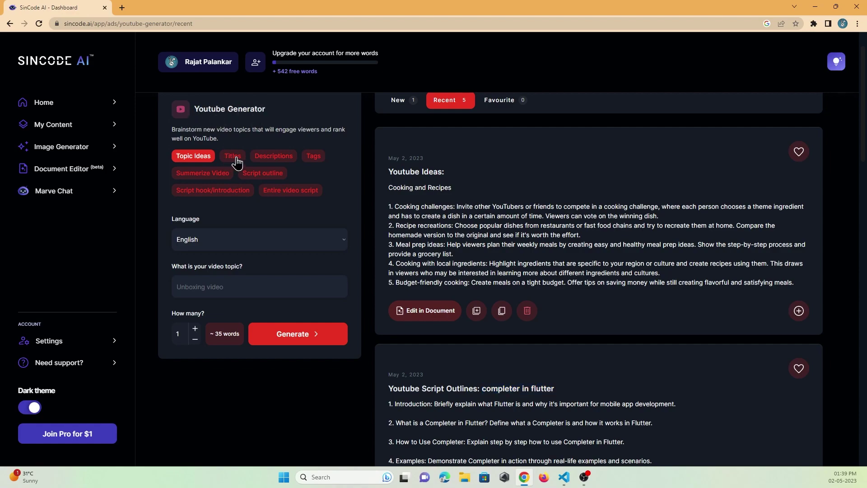
click(201, 278)
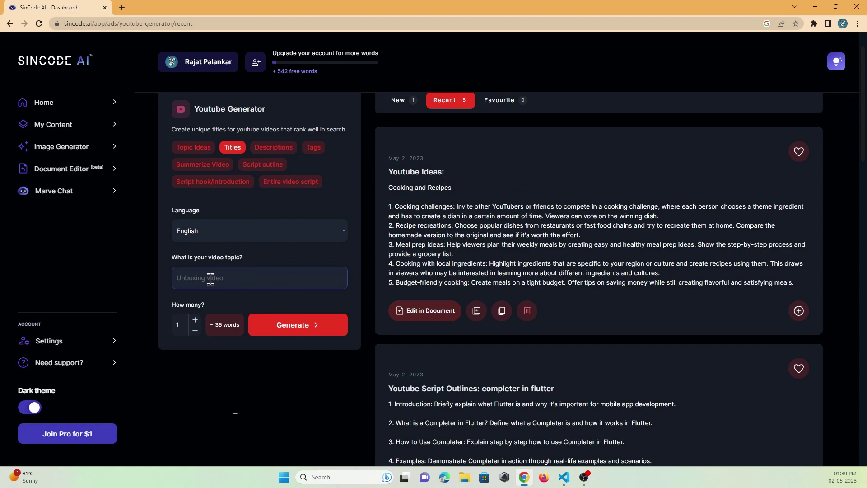
click(277, 149)
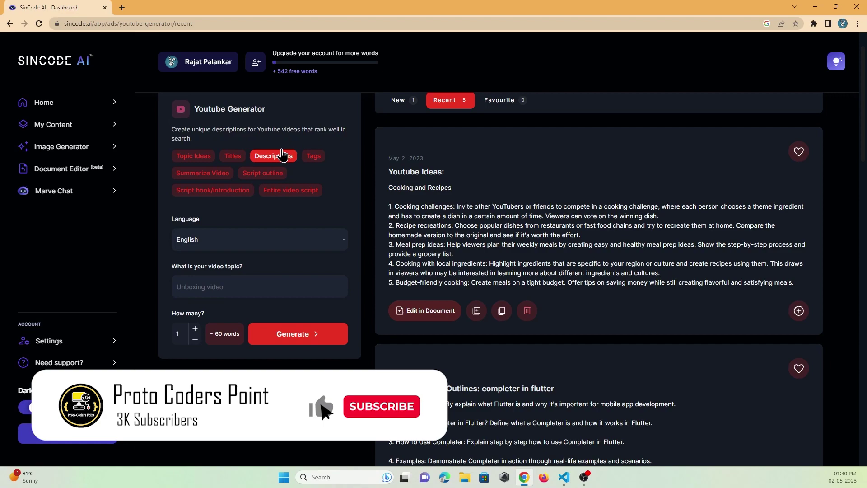
click(312, 161)
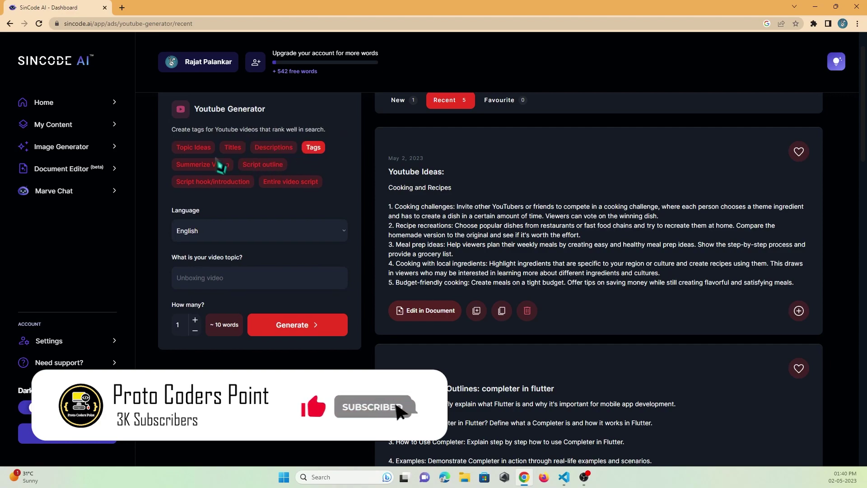
click(212, 168)
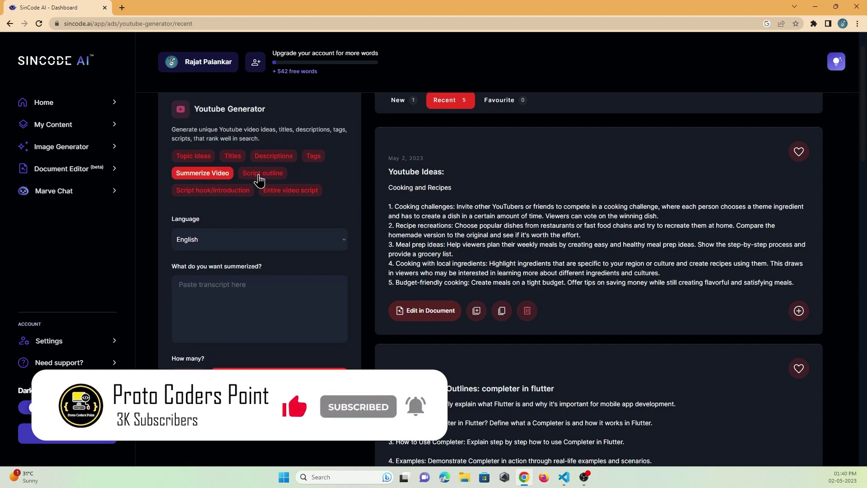
click(259, 176)
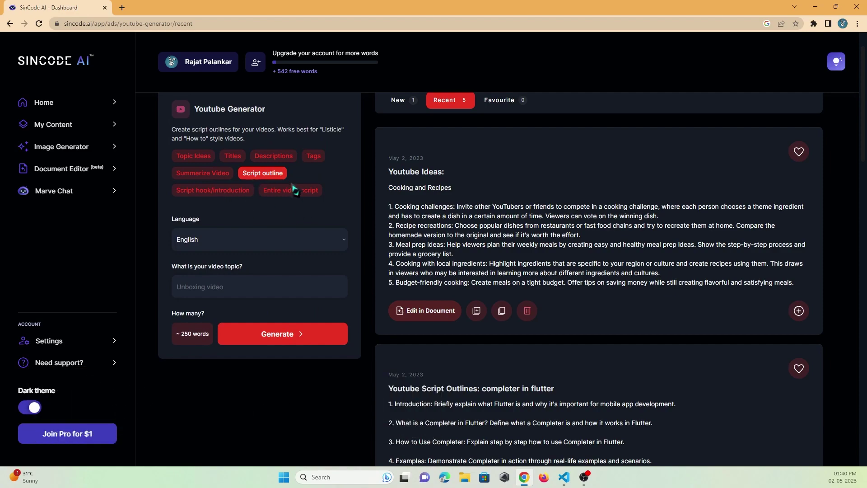
Read the recent script outline about completer in flutter from the introduction to the conclusion, highlighting its title and numbered points.
scroll(560, 208, down, 2)
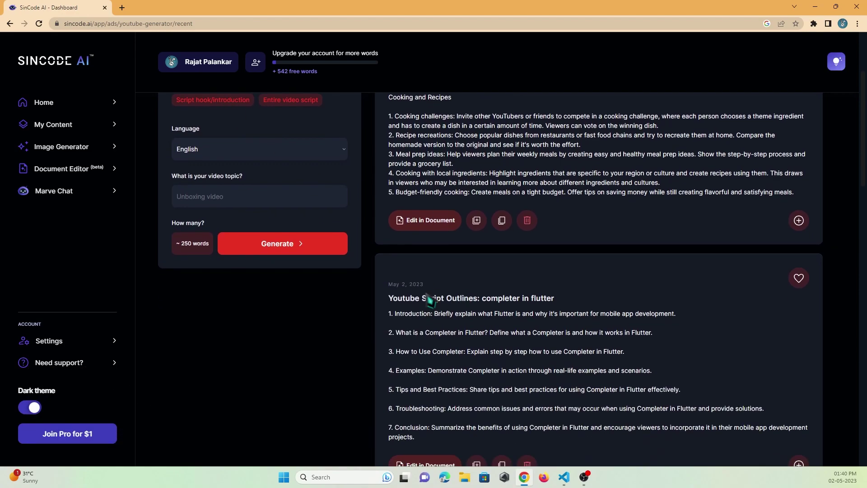
drag(428, 299, 569, 300)
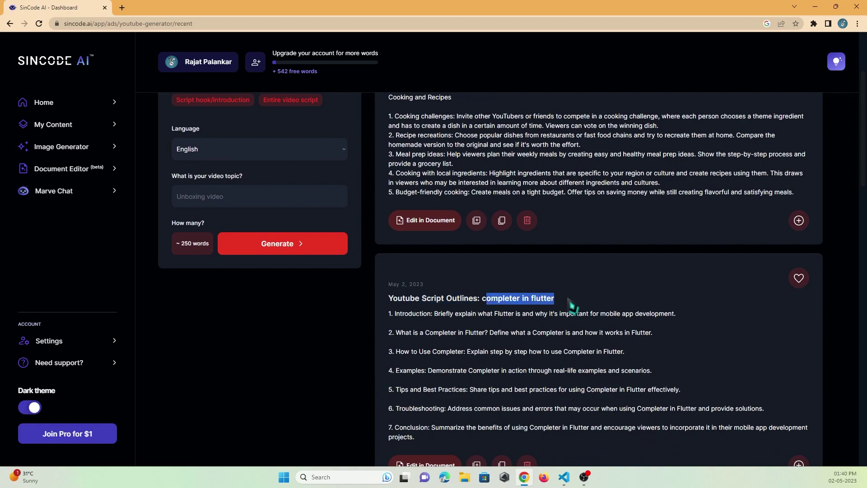
scroll(571, 304, down, 2)
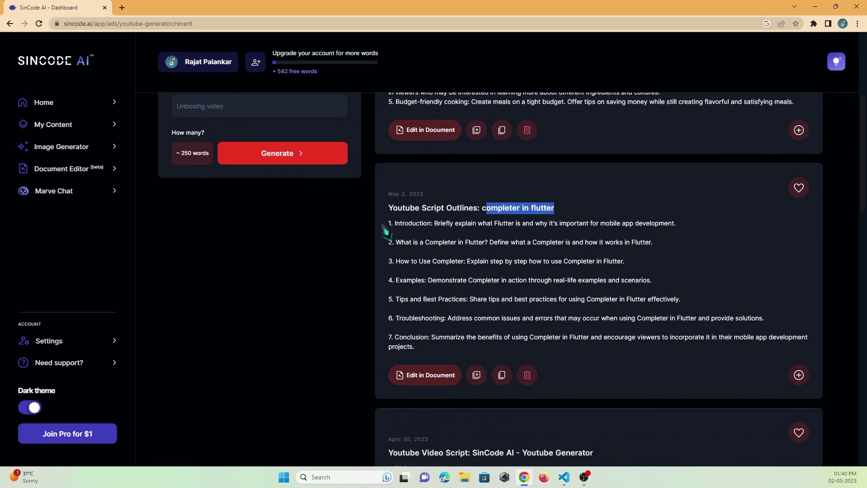
drag(390, 222, 428, 223)
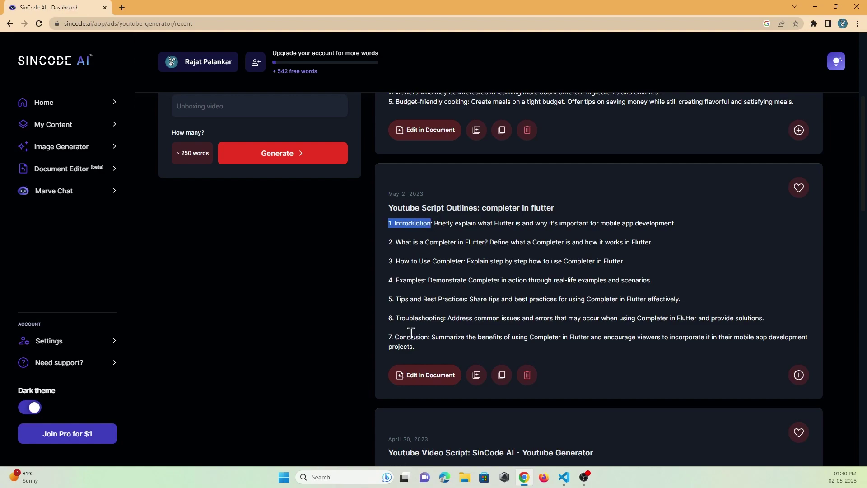
drag(390, 344, 422, 337)
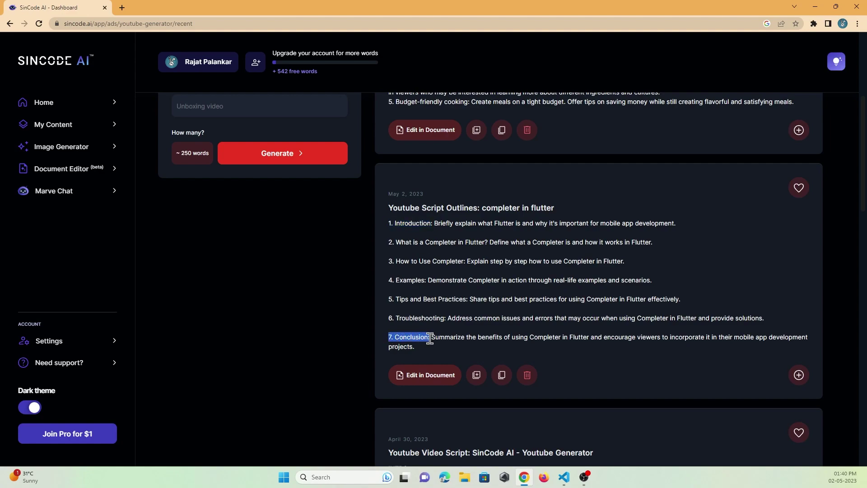
drag(403, 223, 425, 225)
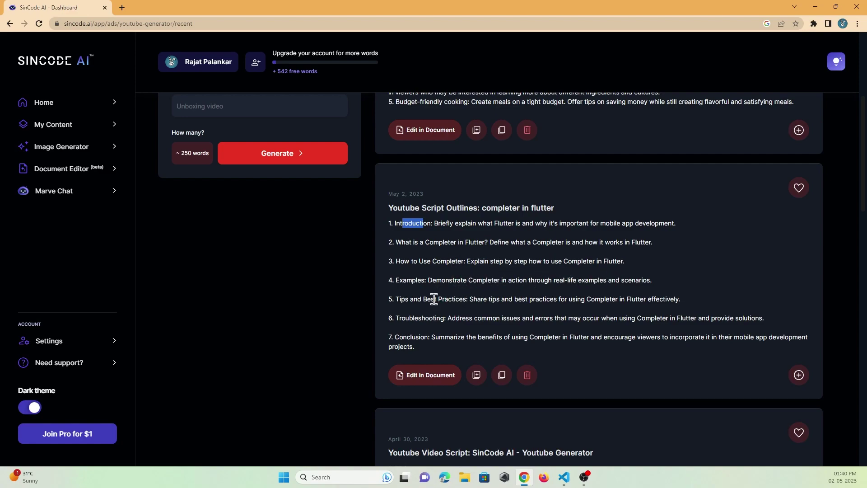
drag(431, 348, 389, 231)
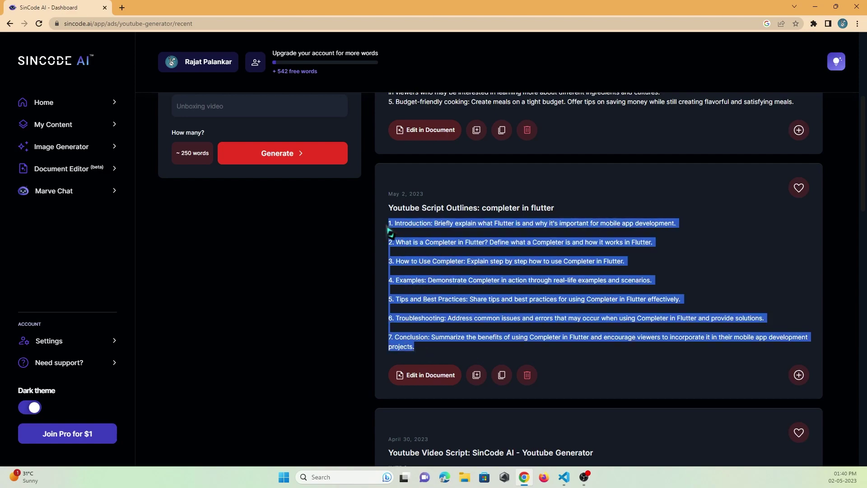